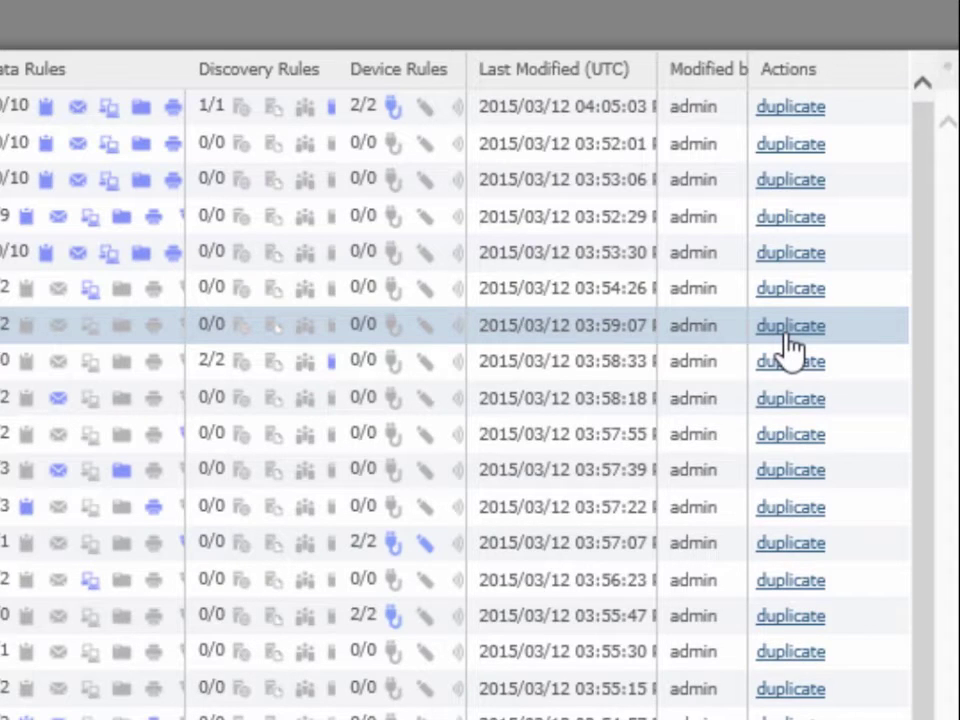
# Duplicate the Cloud Protection - Monitor Confidential Data rule set and open the copy's Monitor cloud applications rule.
pyautogui.click(787, 336)
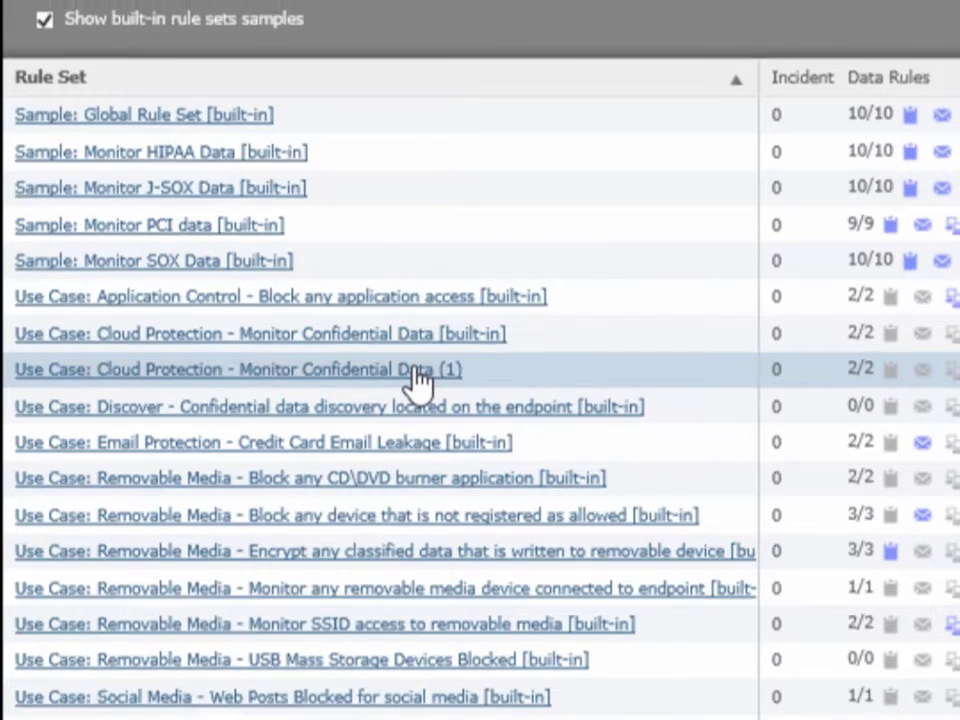
pyautogui.click(418, 362)
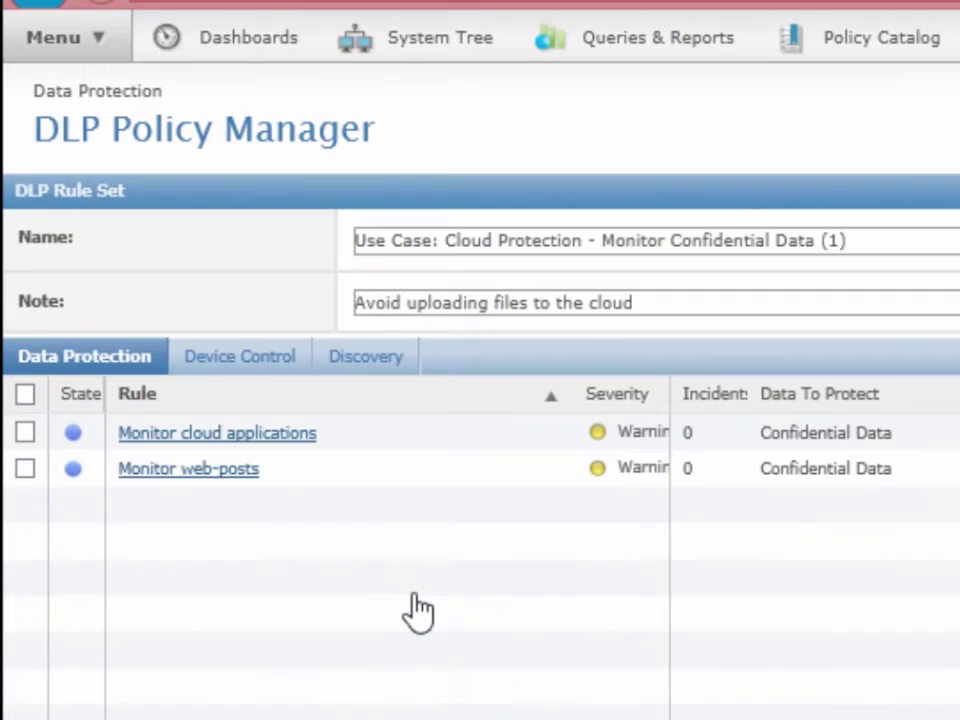
pyautogui.click(285, 438)
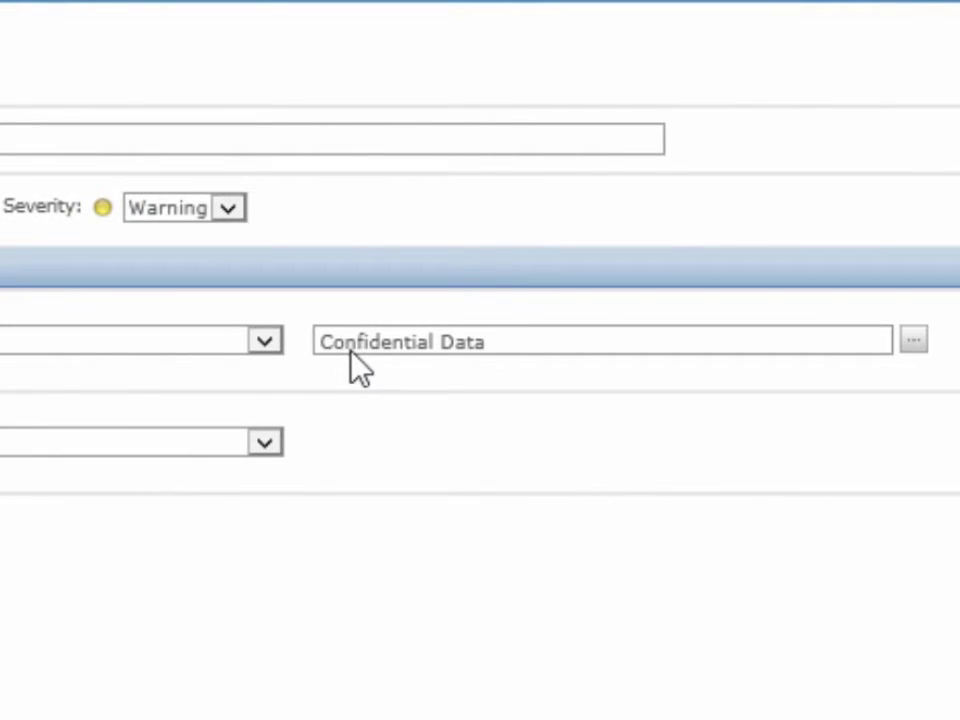
# Keep the rule's Prevent Action reaction at No Action and save the rule.
pyautogui.click(190, 252)
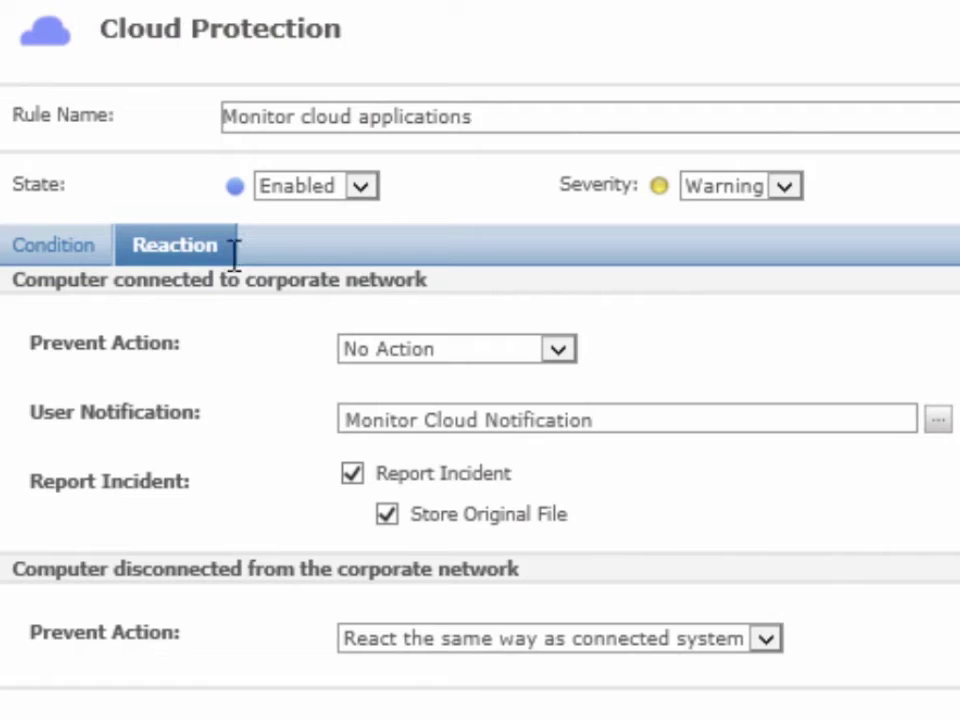
pyautogui.click(553, 350)
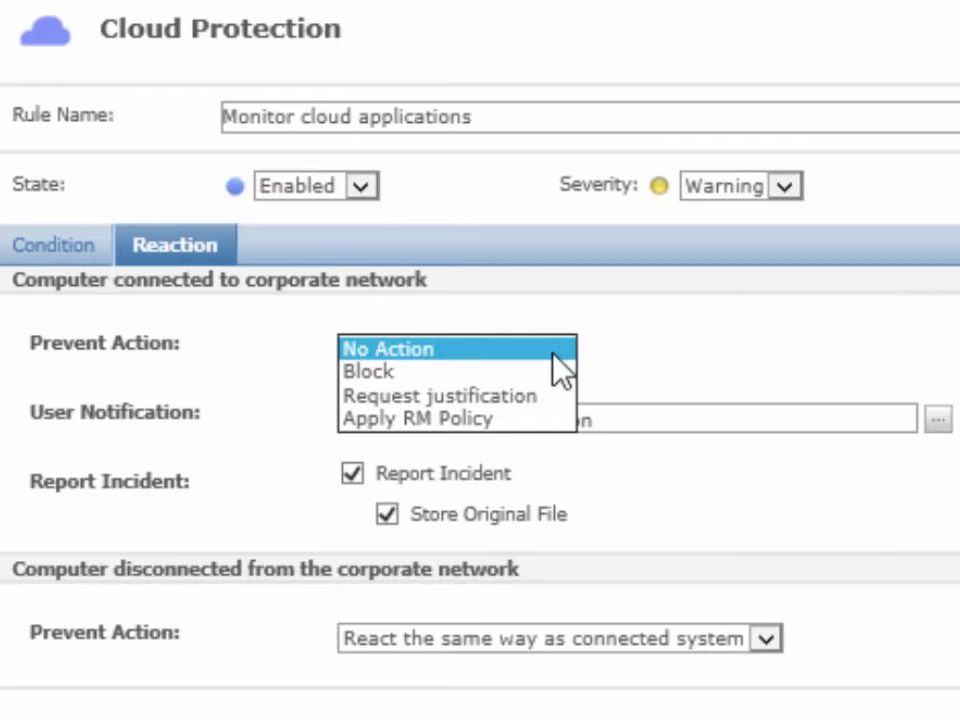
pyautogui.click(553, 352)
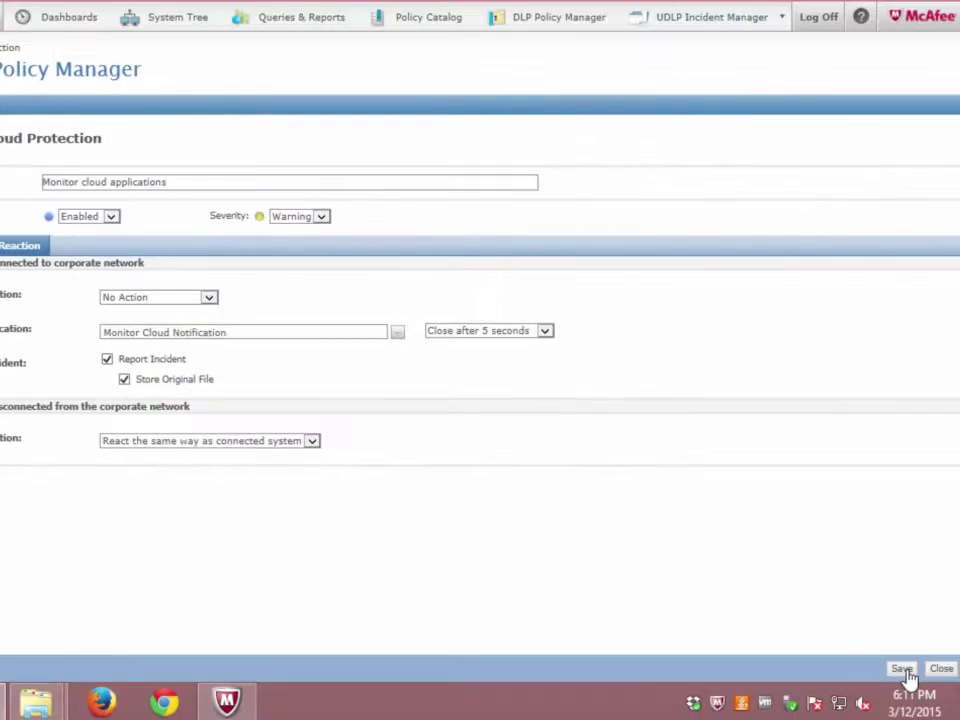
pyautogui.click(903, 667)
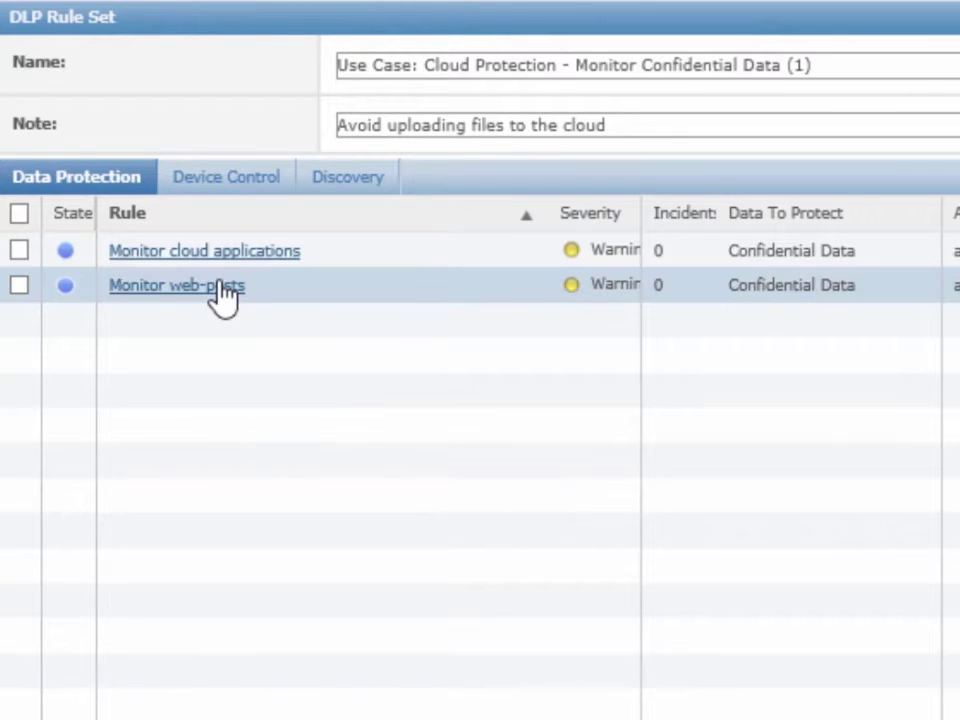
# Save the Monitor web-posts rule and change the rule set name's suffix from (1) to (customized).
pyautogui.click(220, 288)
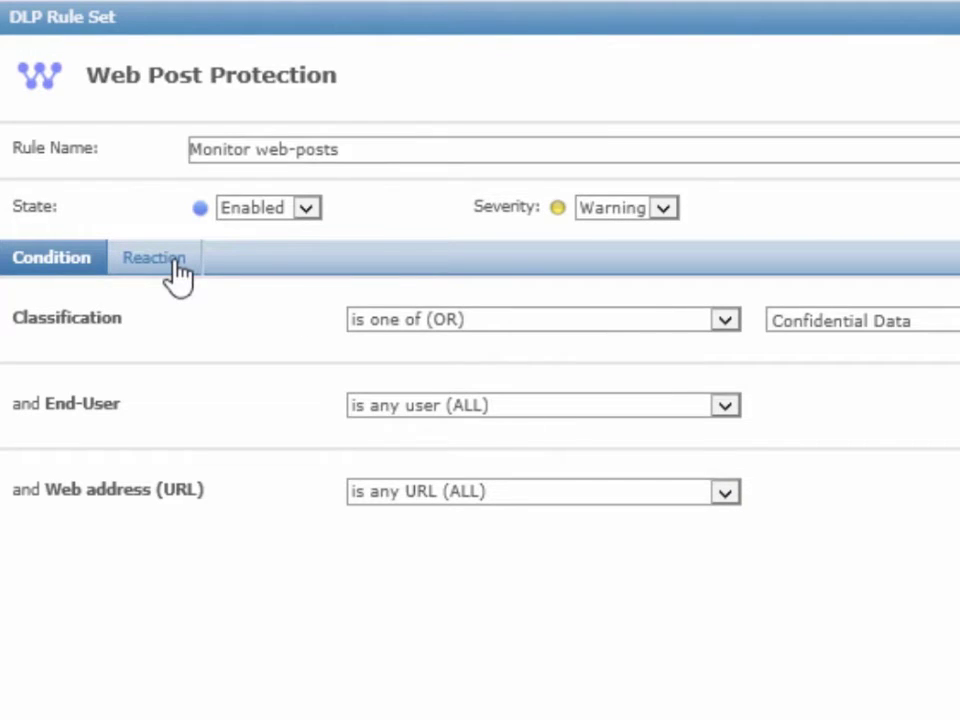
pyautogui.click(905, 668)
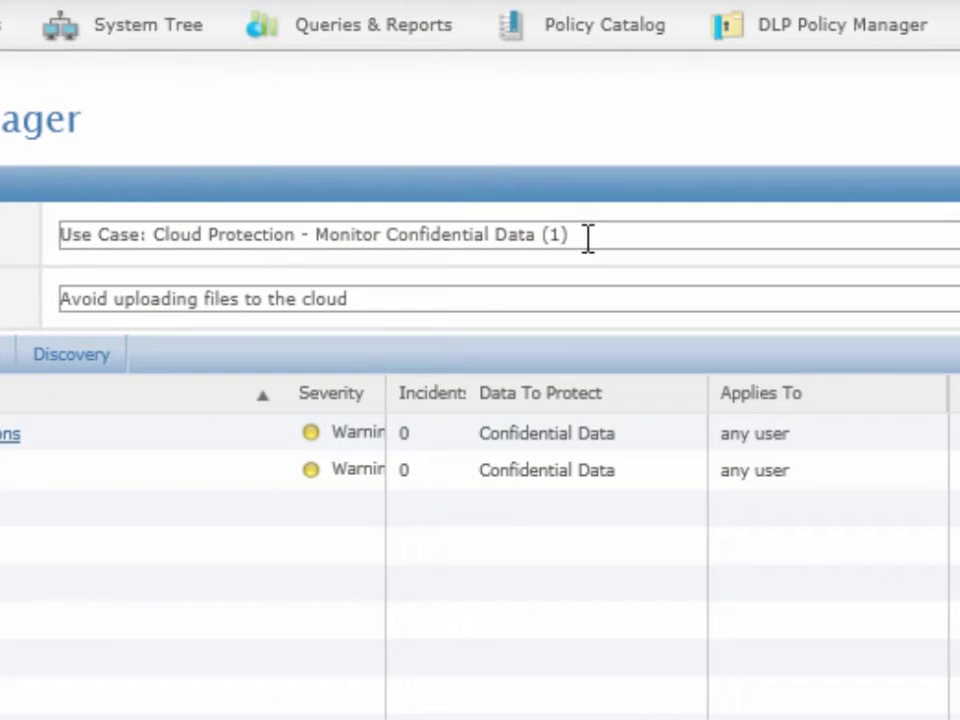
pyautogui.click(588, 238)
pyautogui.press('BackSpace')
pyautogui.write('customized)')
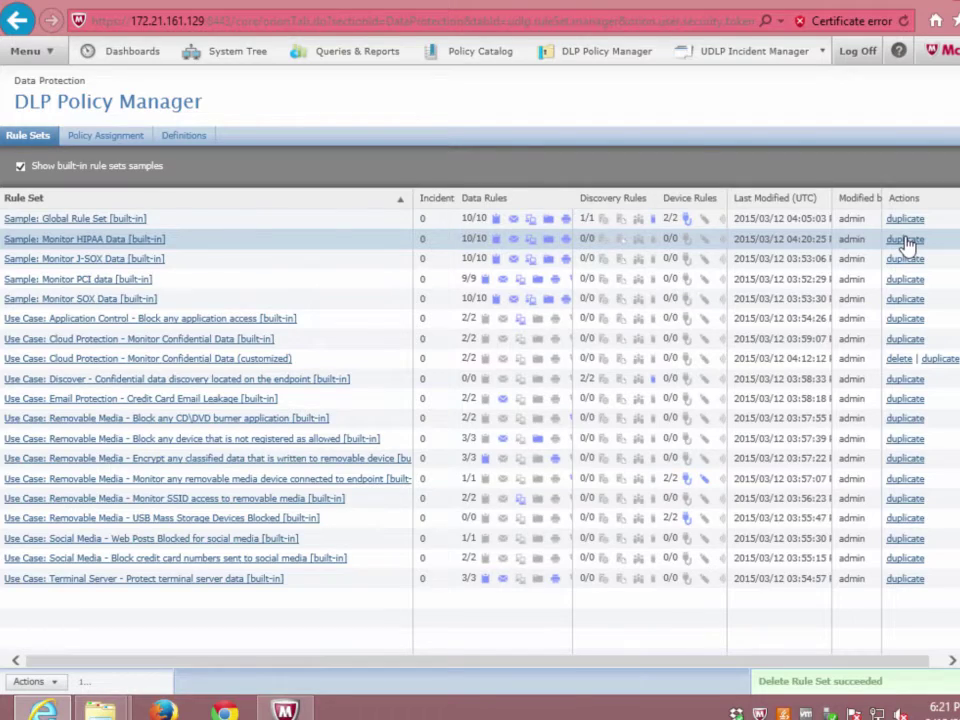
# Duplicate Sample: Monitor HIPAA Data and open the Email rule in the new (1) copy.
pyautogui.click(904, 239)
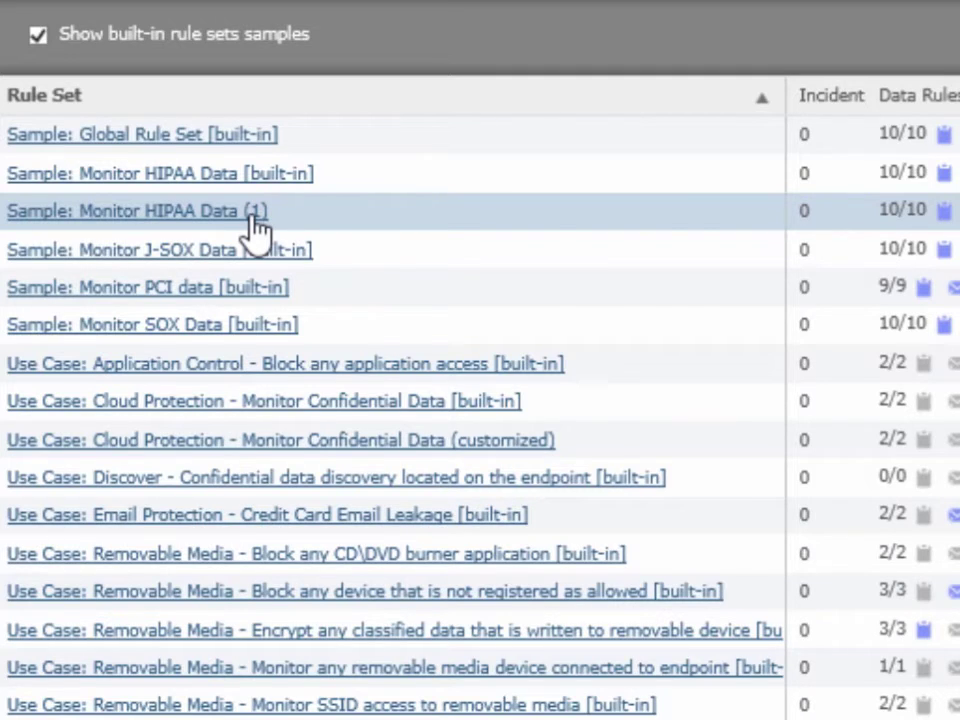
pyautogui.click(252, 214)
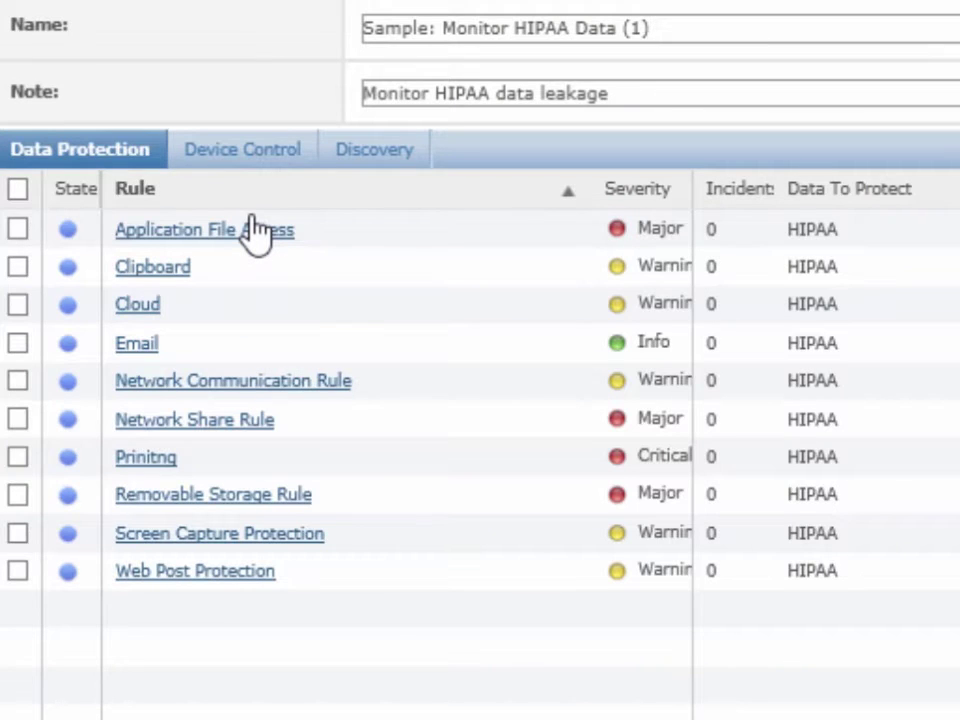
pyautogui.click(137, 345)
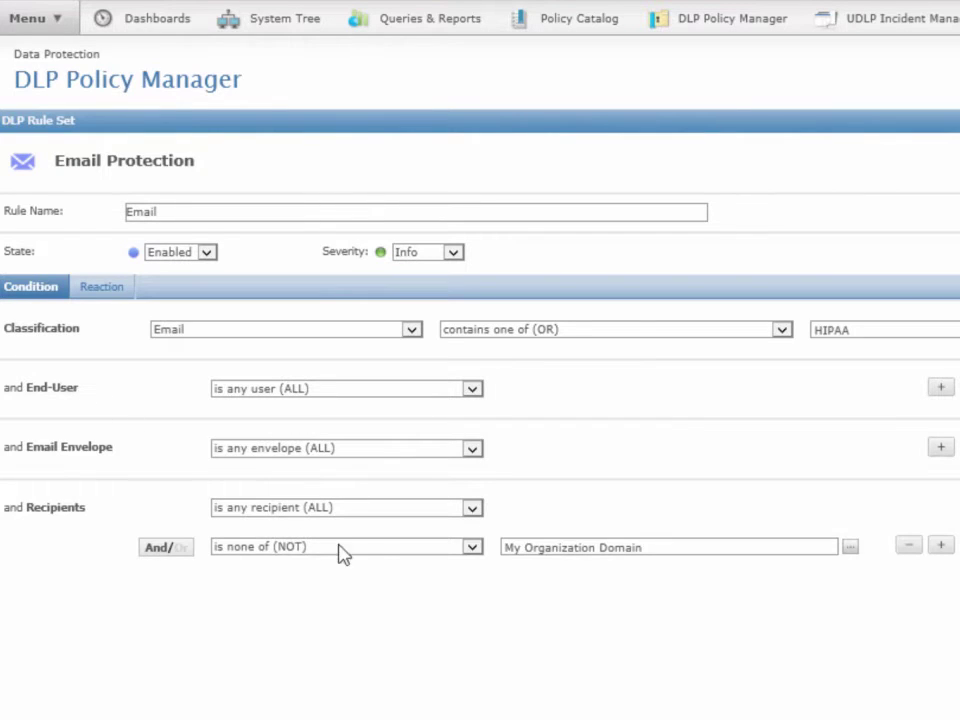
# Create a Global Domain email definition for global.com and set it as the Email rule's excluded recipients.
pyautogui.click(849, 549)
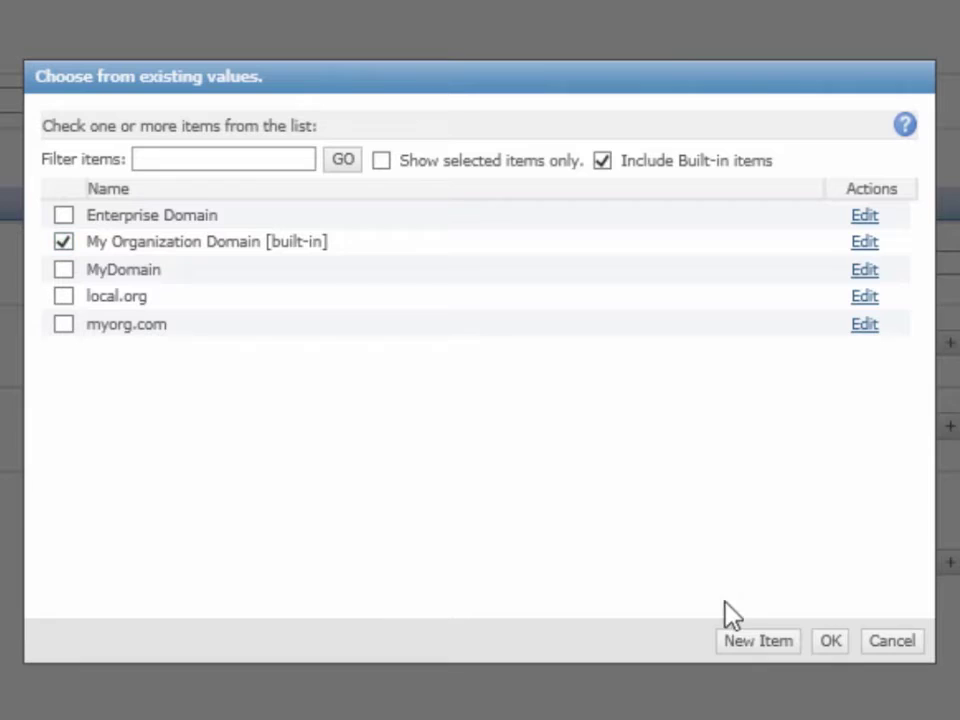
pyautogui.click(757, 642)
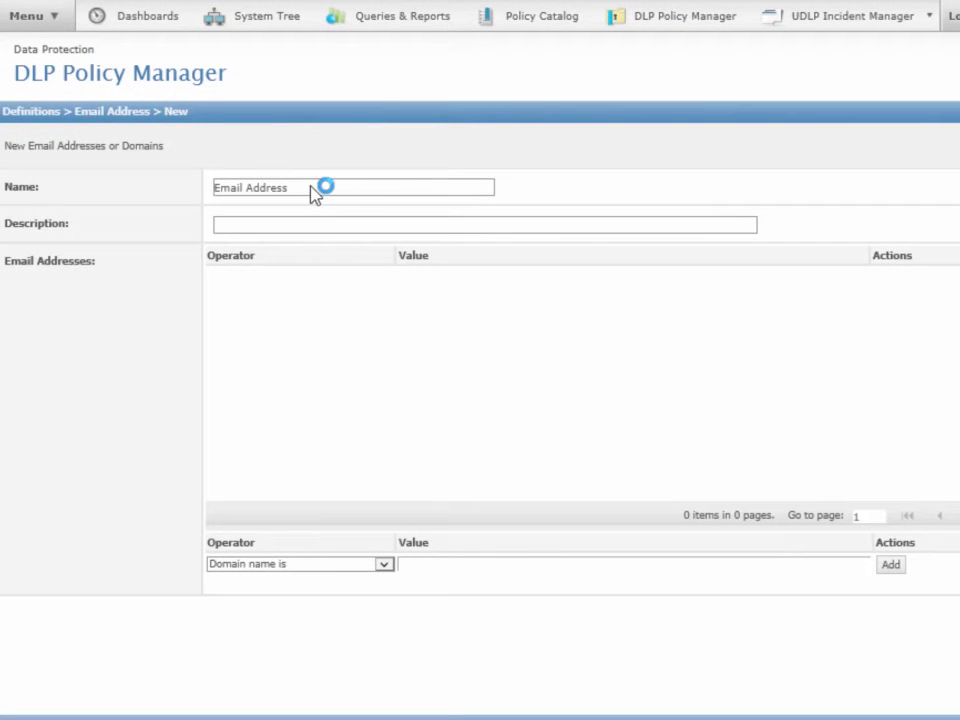
pyautogui.click(225, 187)
pyautogui.write('Global Domain')
pyautogui.click(455, 563)
pyautogui.write('global.com')
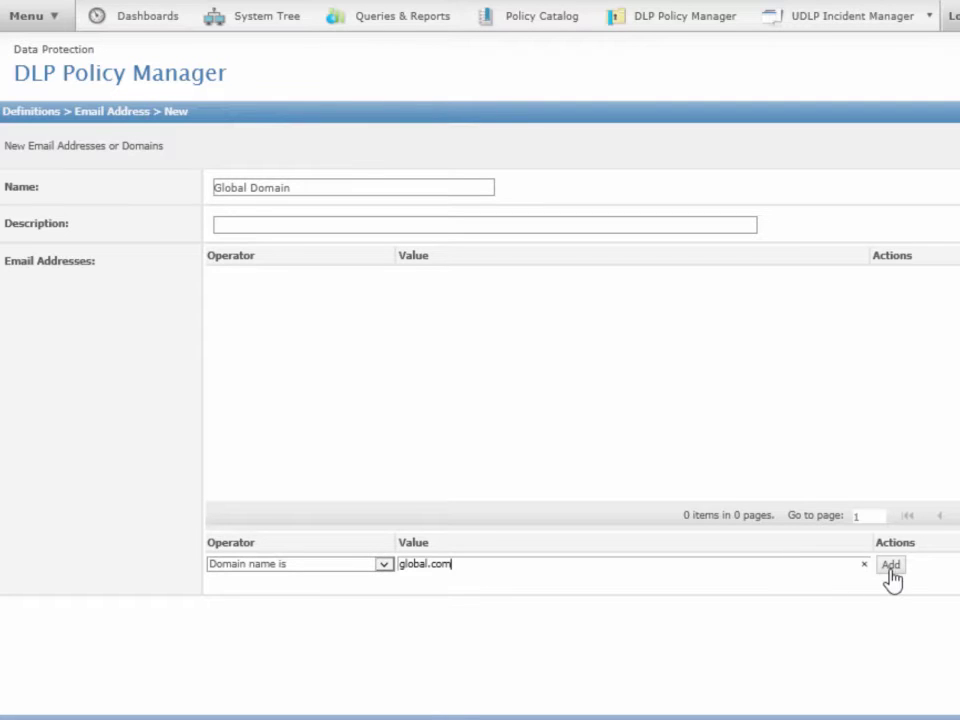
pyautogui.click(889, 566)
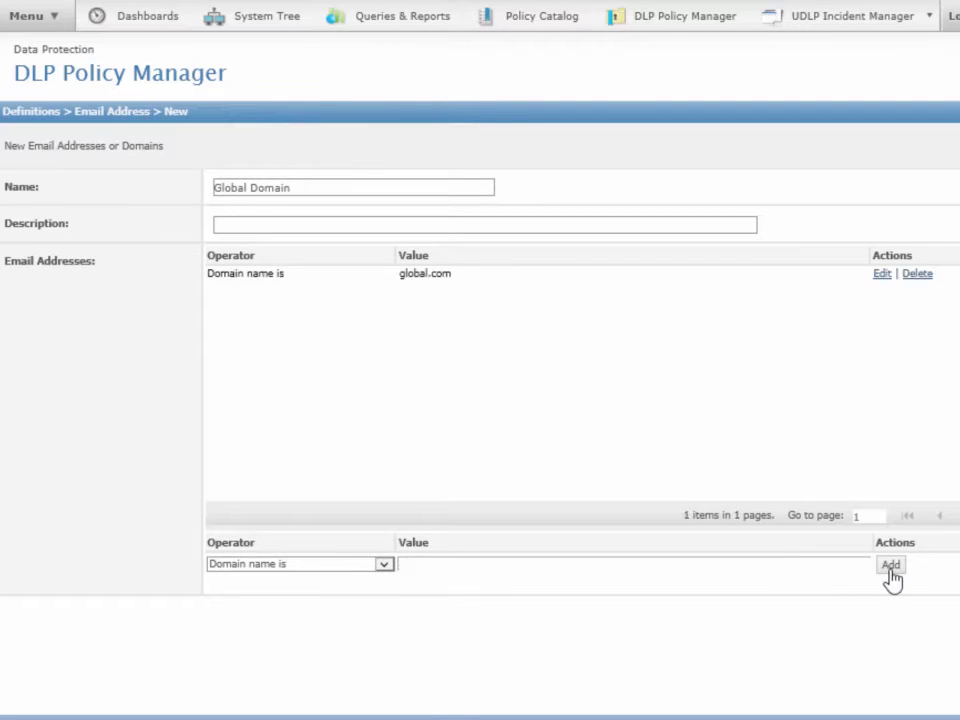
pyautogui.click(893, 702)
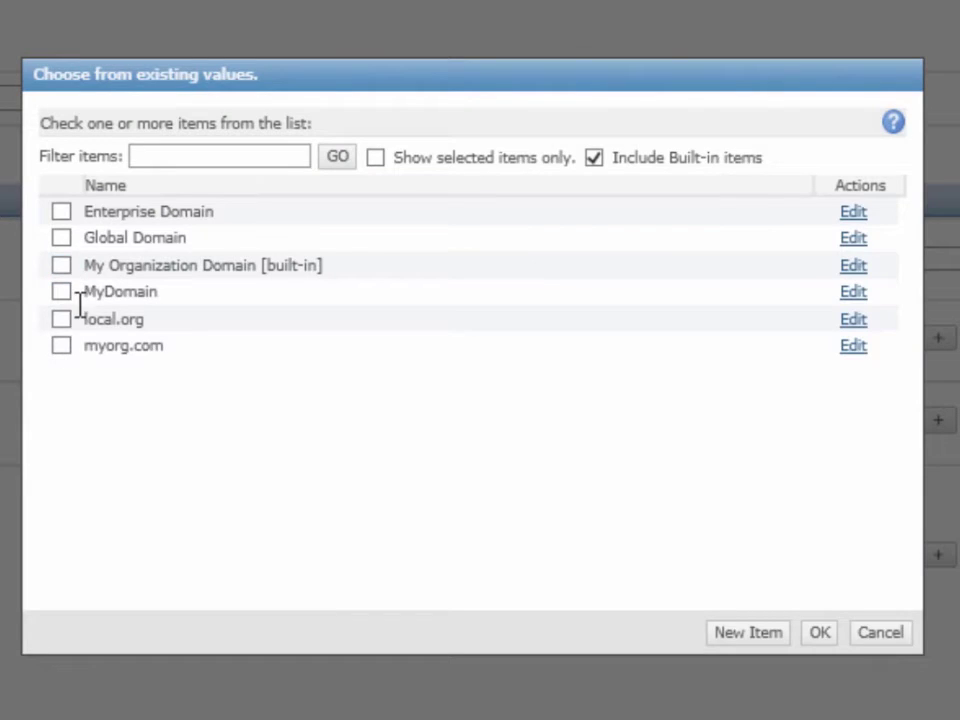
pyautogui.click(62, 240)
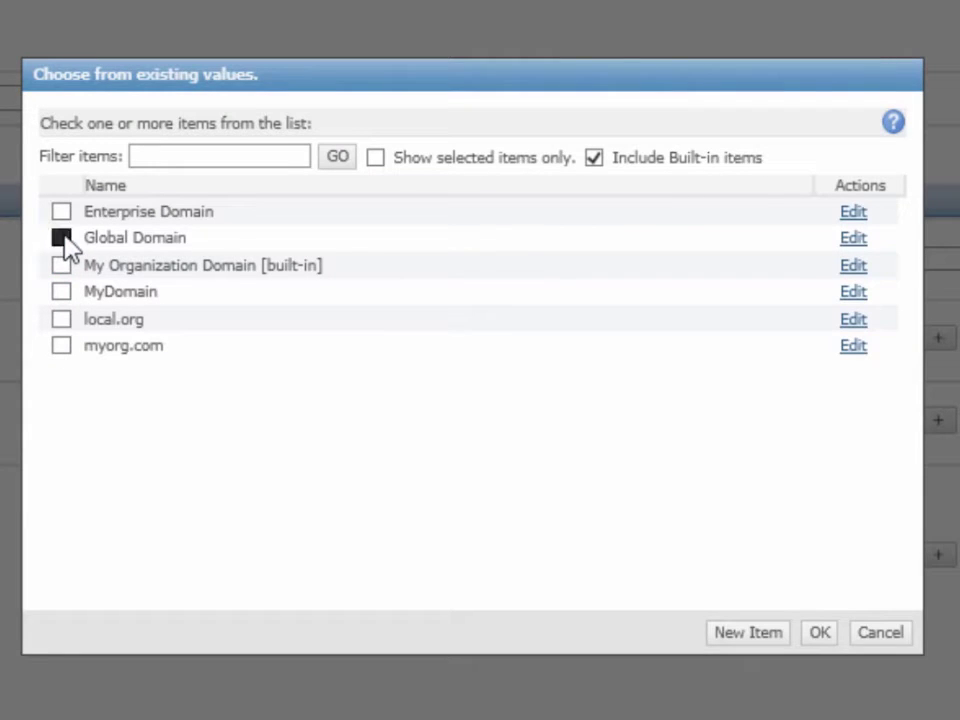
pyautogui.click(819, 634)
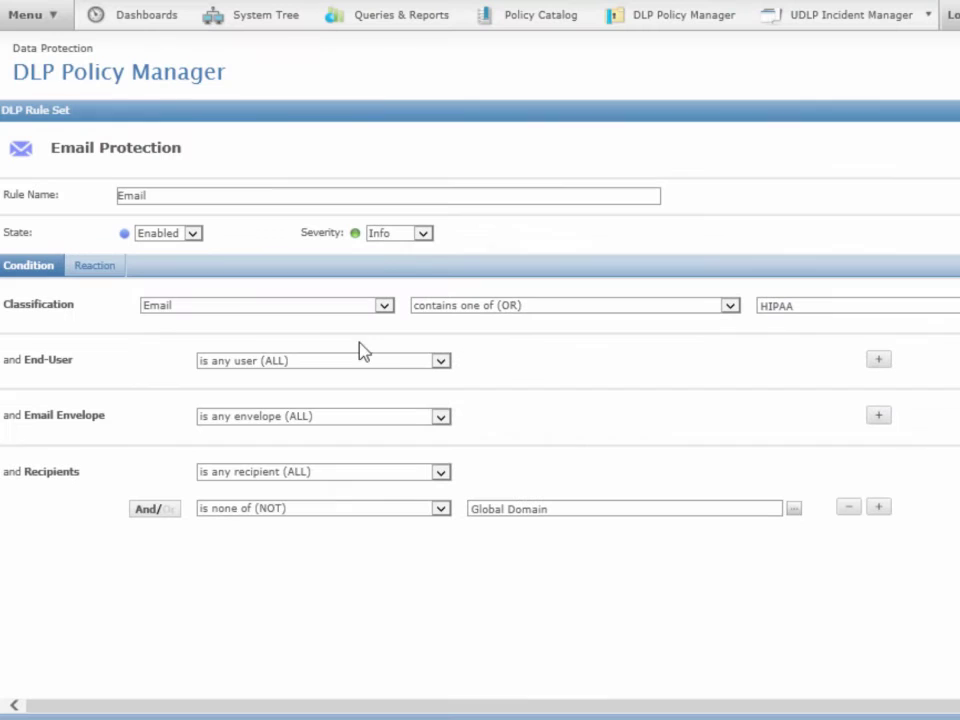
# Review the Email rule's reactions, save the customized HIPAA rule set, and hide built-in sample rule sets.
pyautogui.click(91, 270)
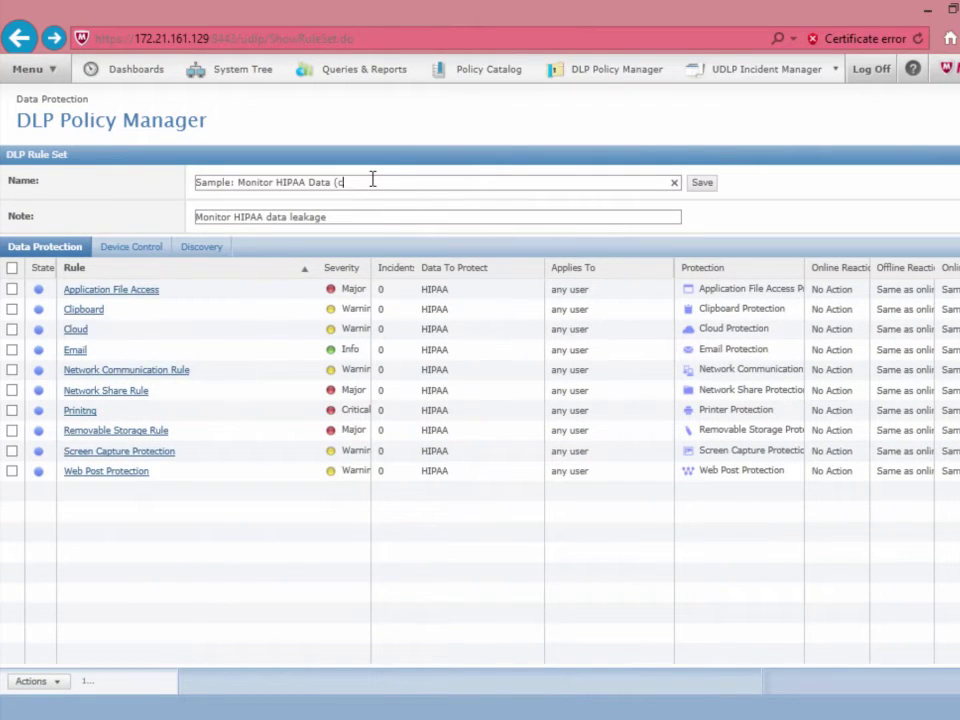
pyautogui.click(702, 183)
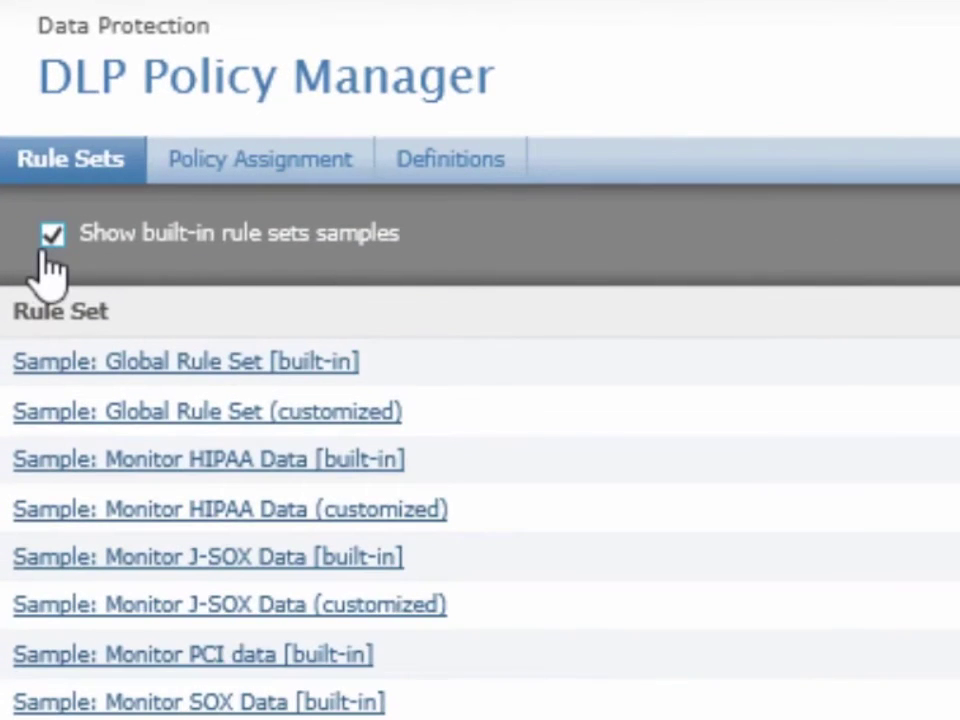
pyautogui.click(47, 248)
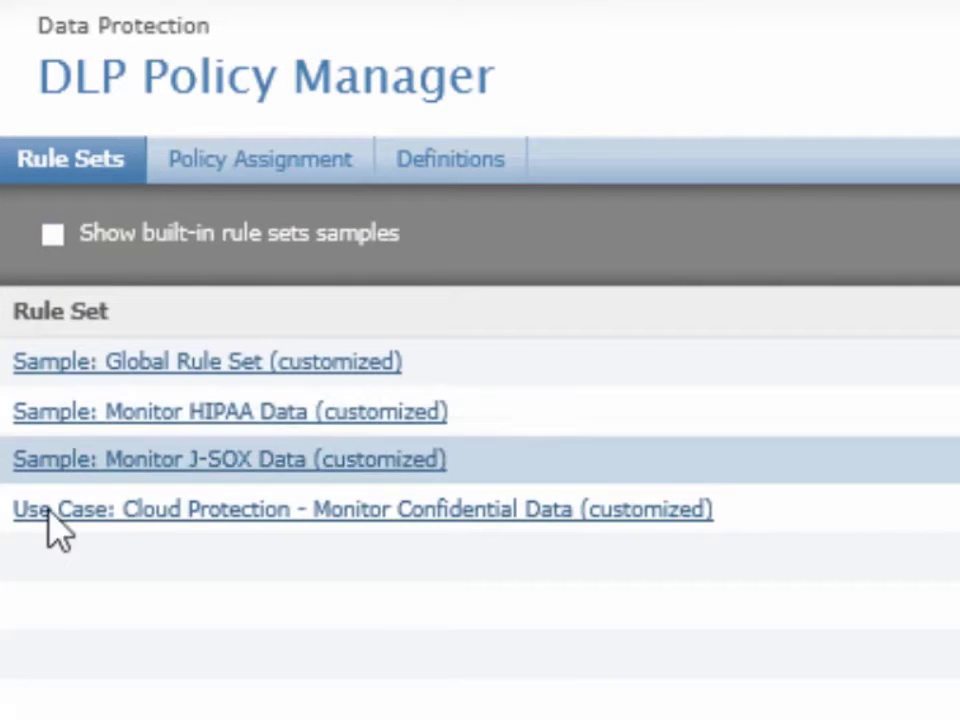
# Assign the Global rule set to all four office policies.
pyautogui.click(206, 166)
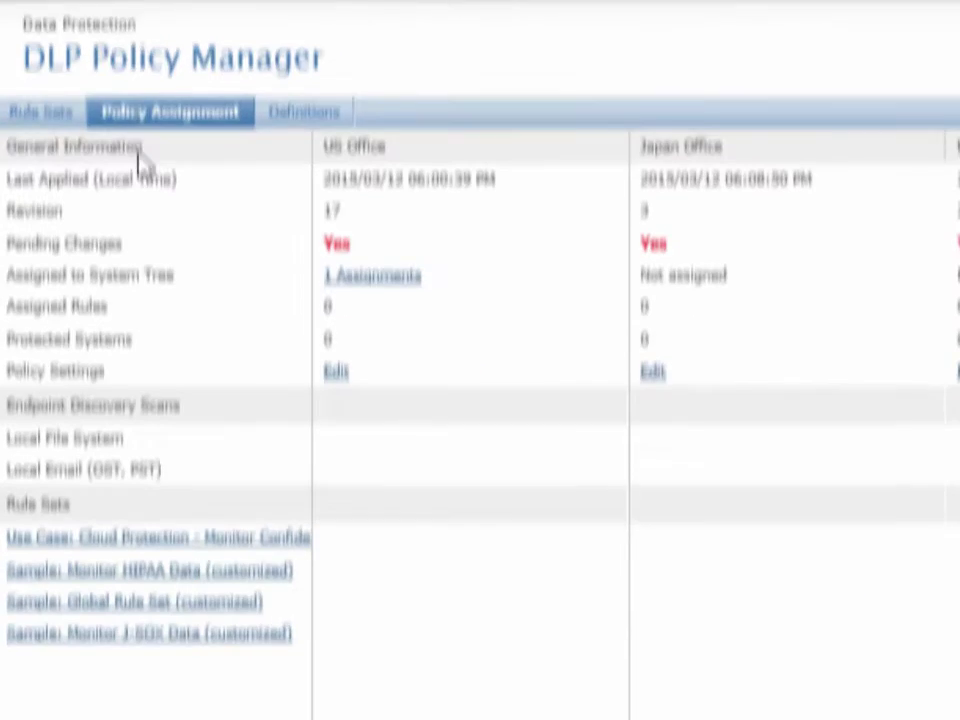
pyautogui.click(80, 702)
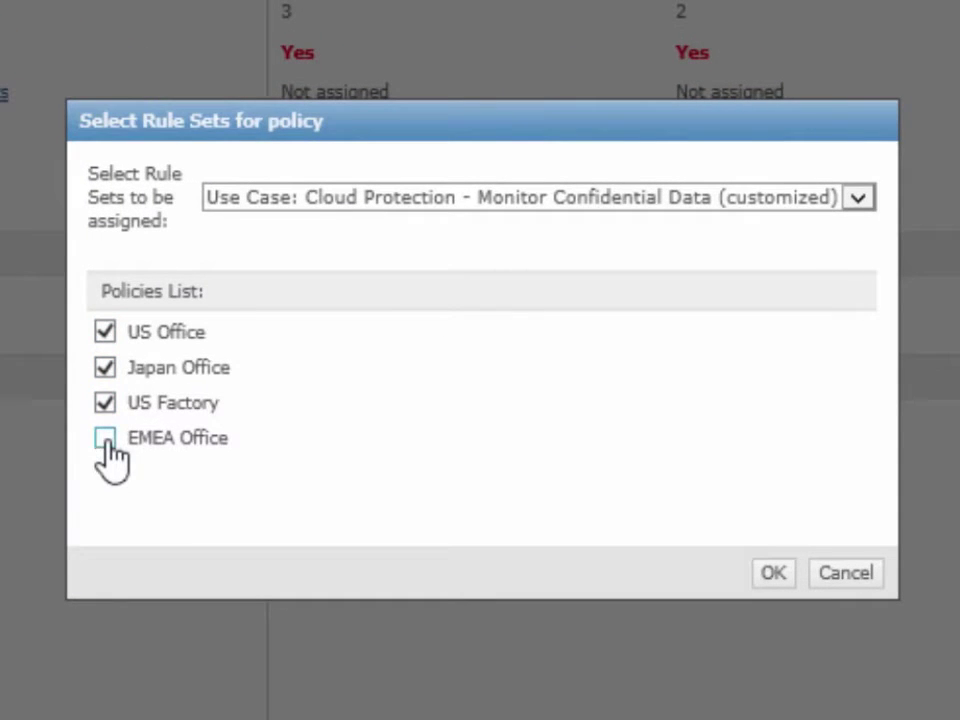
pyautogui.click(104, 439)
pyautogui.click(333, 196)
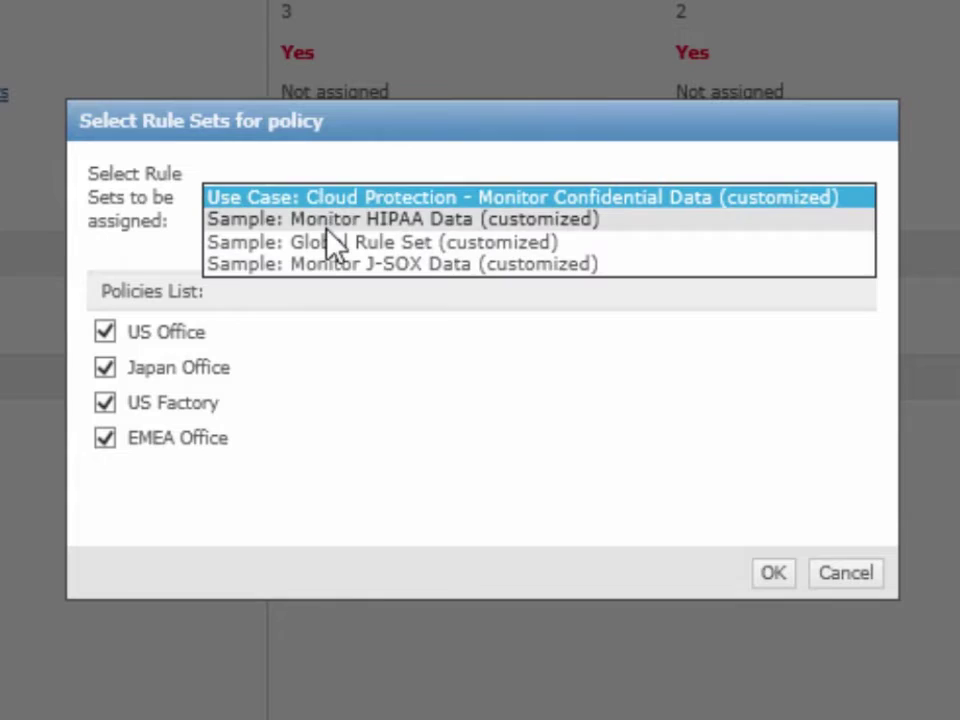
pyautogui.click(323, 241)
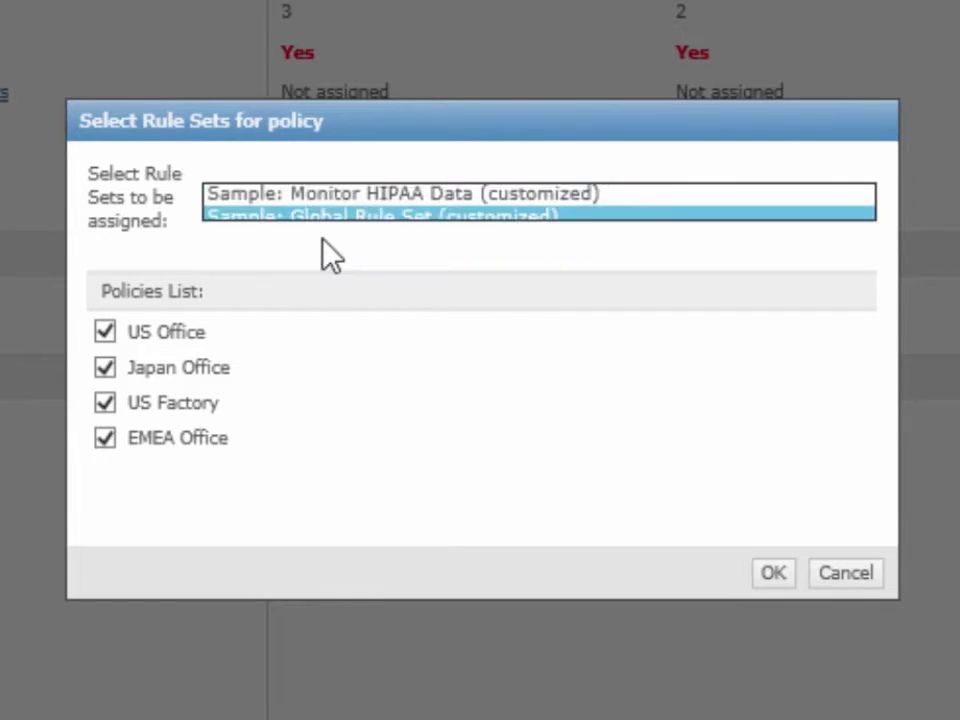
pyautogui.click(771, 574)
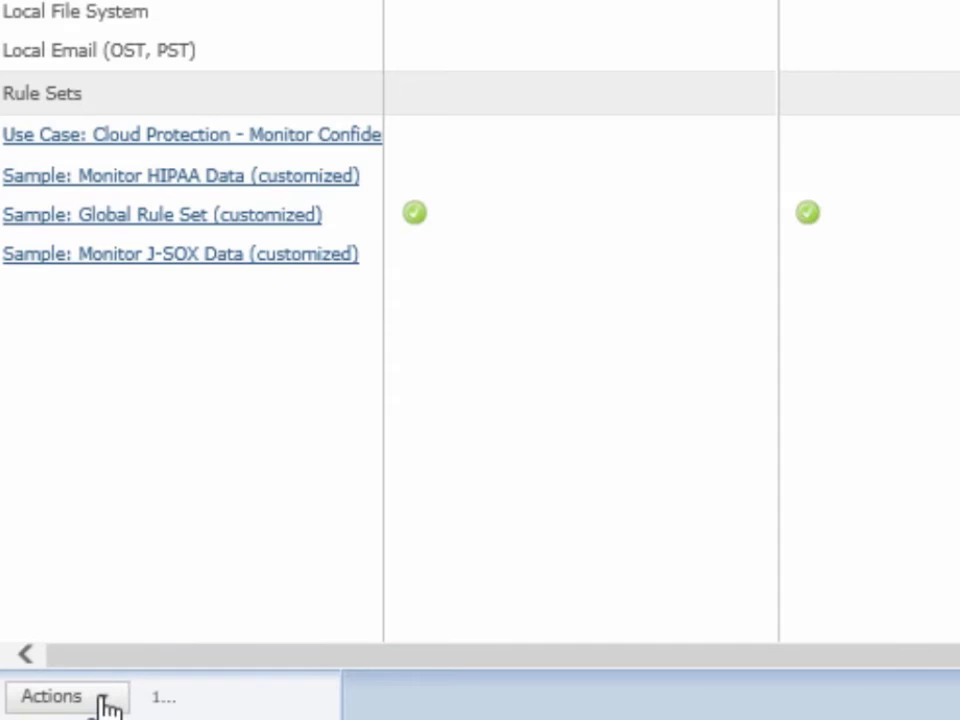
# Add the Cloud Protection and HIPAA rule sets to the US Office policy.
pyautogui.click(107, 699)
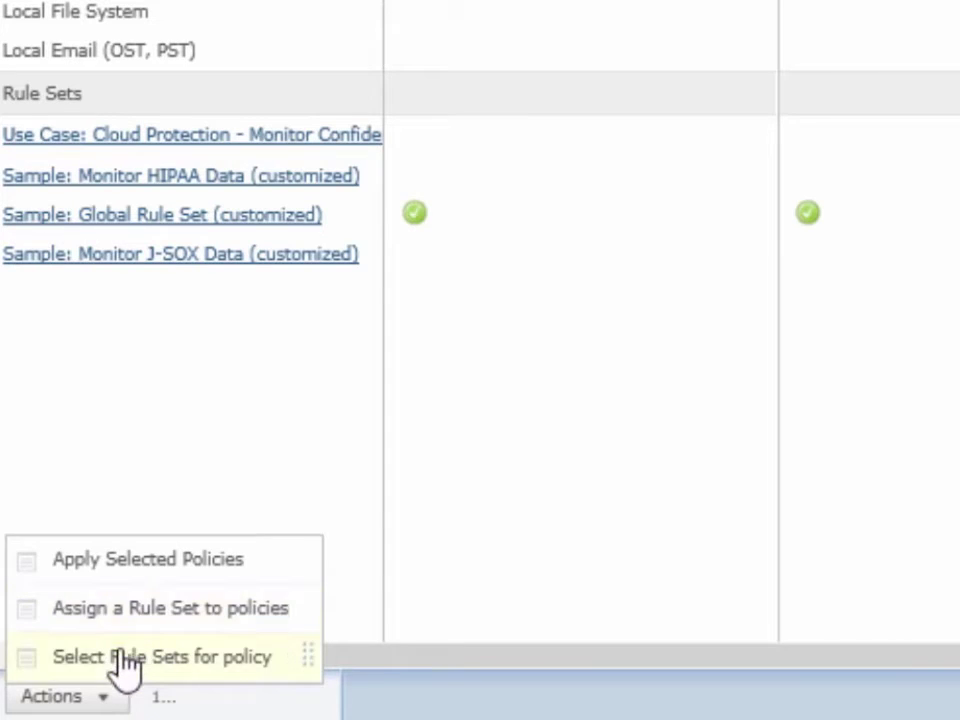
pyautogui.click(122, 660)
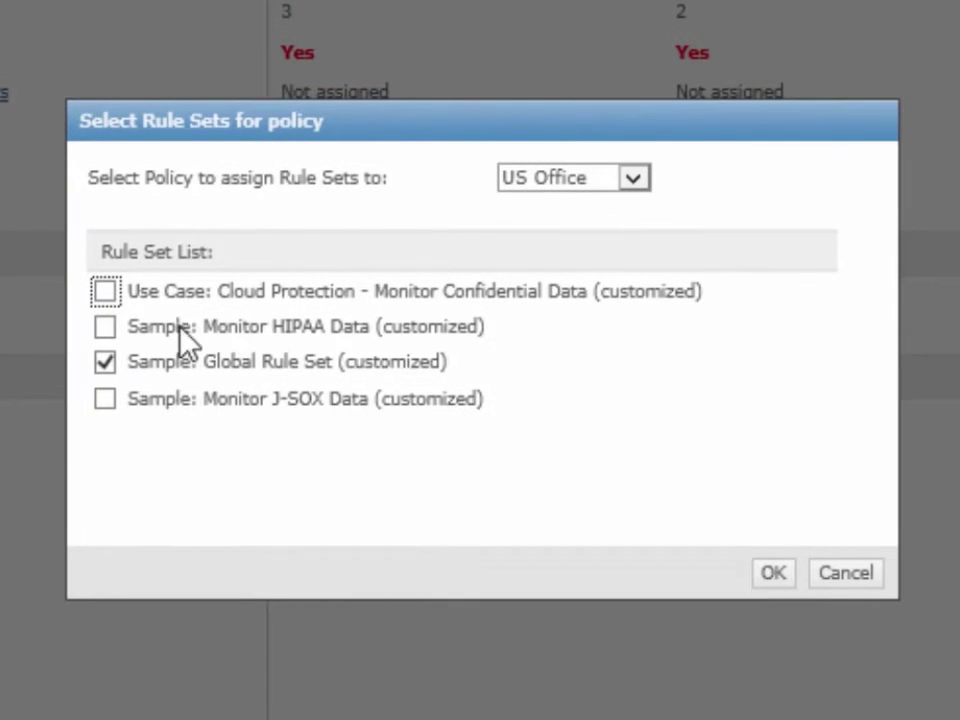
pyautogui.click(543, 47)
pyautogui.click(106, 326)
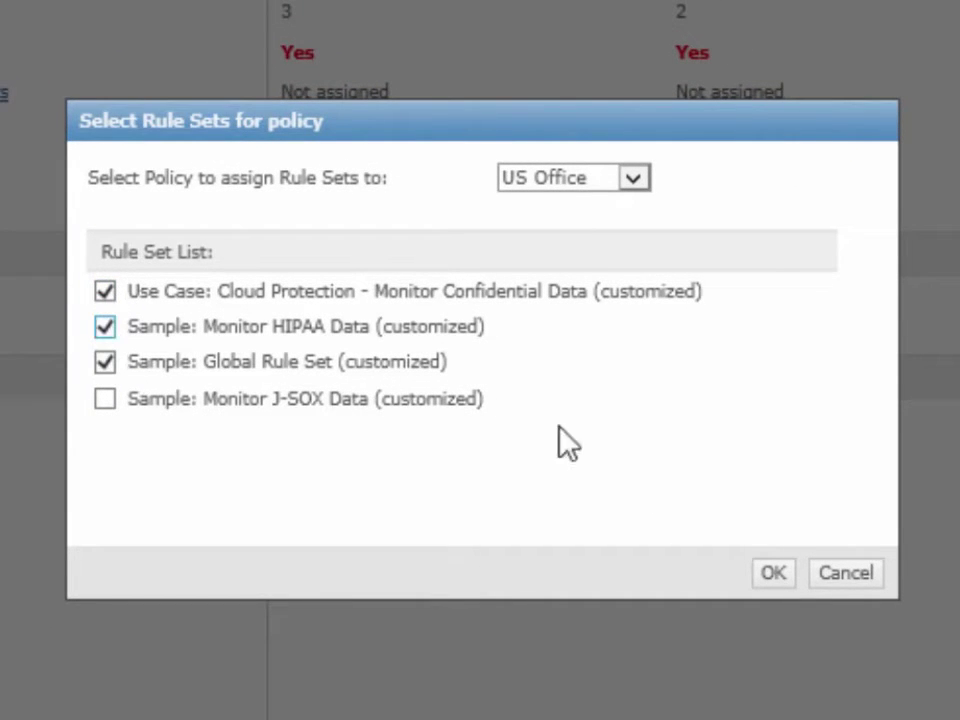
pyautogui.click(777, 575)
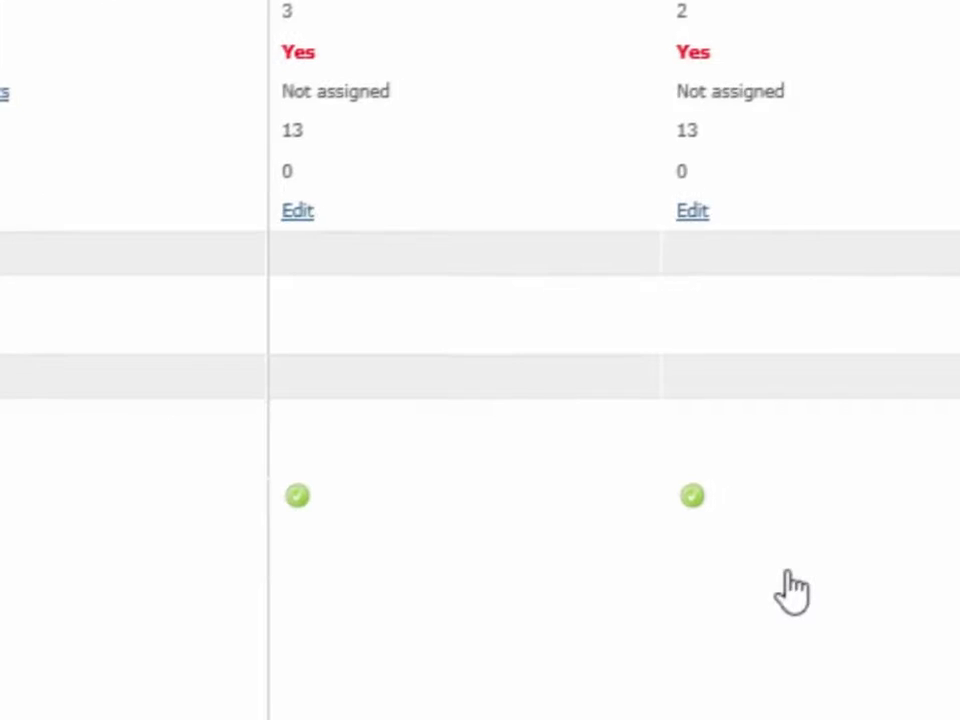
# Add the J-SOX rule set to the Japan Office policy.
pyautogui.click(110, 697)
pyautogui.click(165, 656)
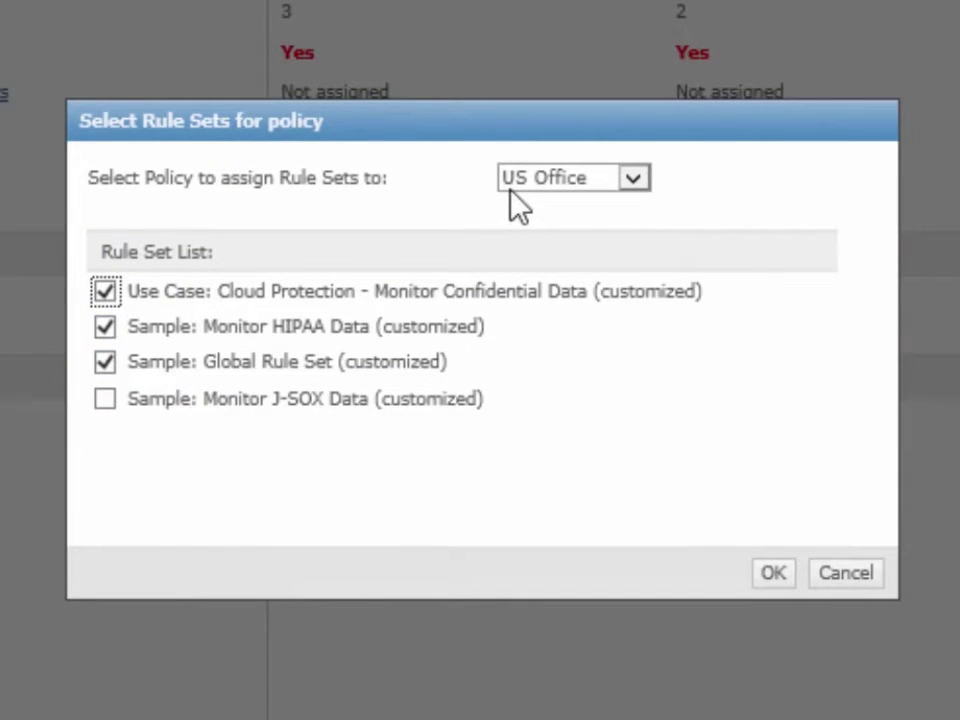
pyautogui.click(511, 190)
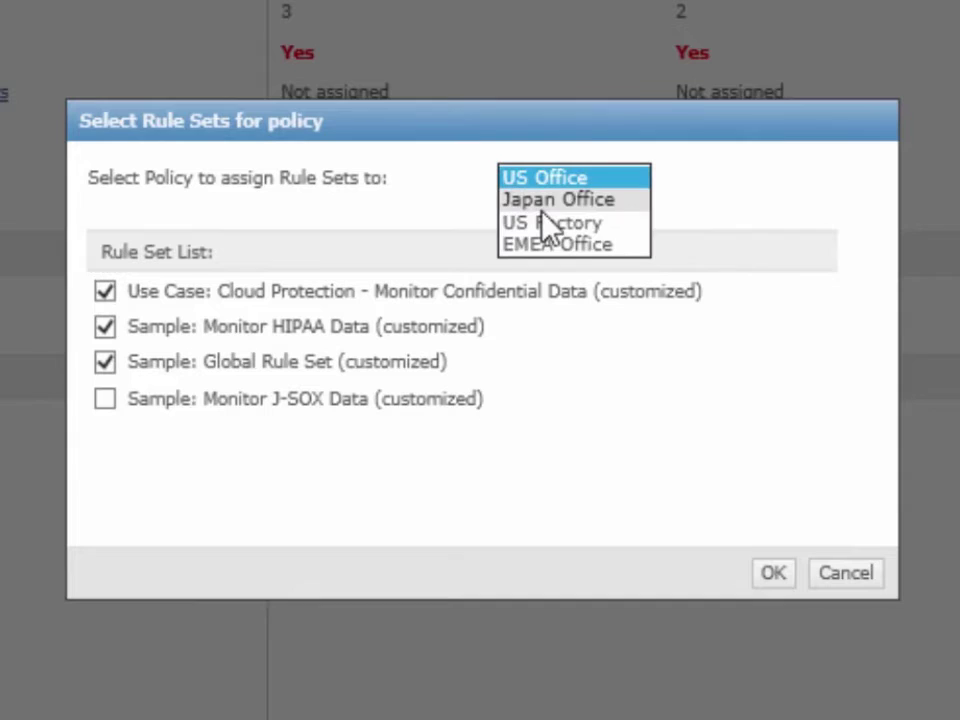
pyautogui.click(530, 200)
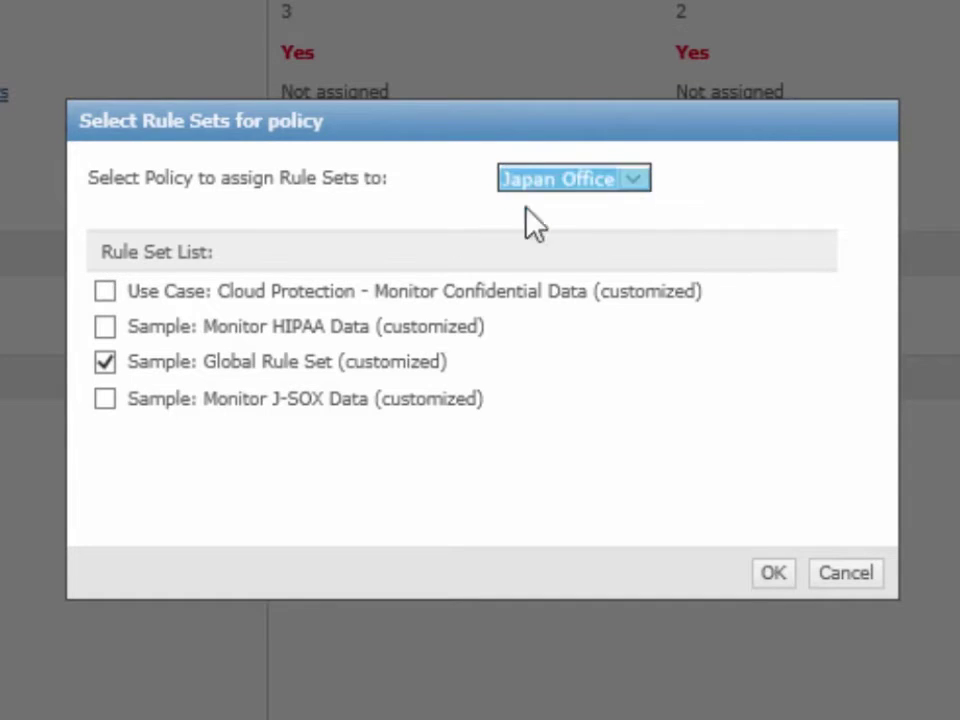
pyautogui.click(105, 399)
pyautogui.click(775, 574)
# Apply the updated policies, including Japan Office.
pyautogui.click(118, 690)
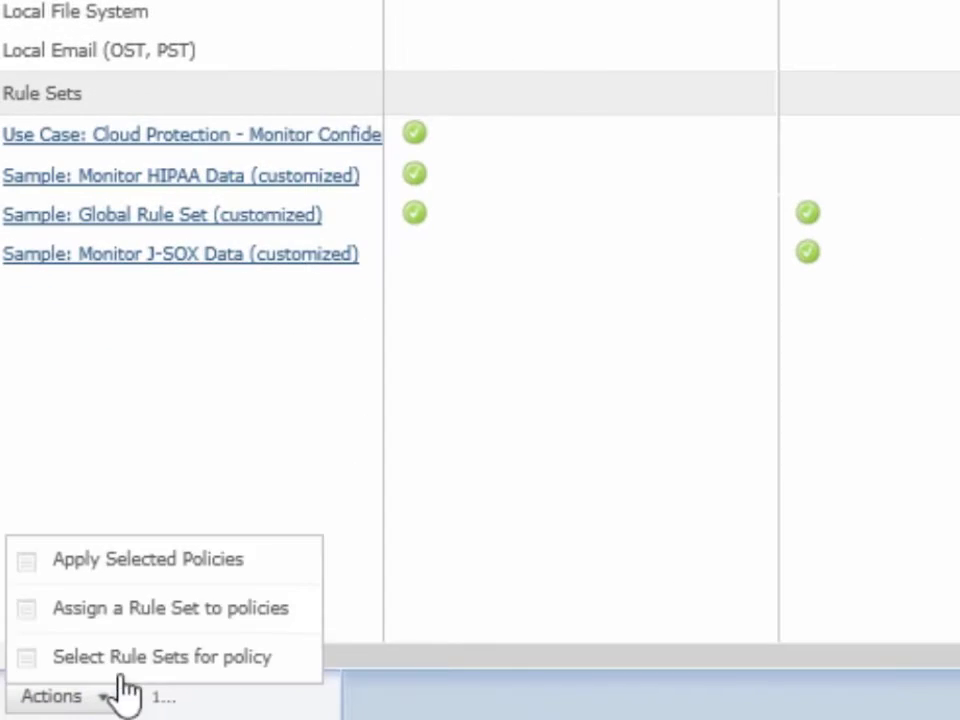
pyautogui.click(150, 574)
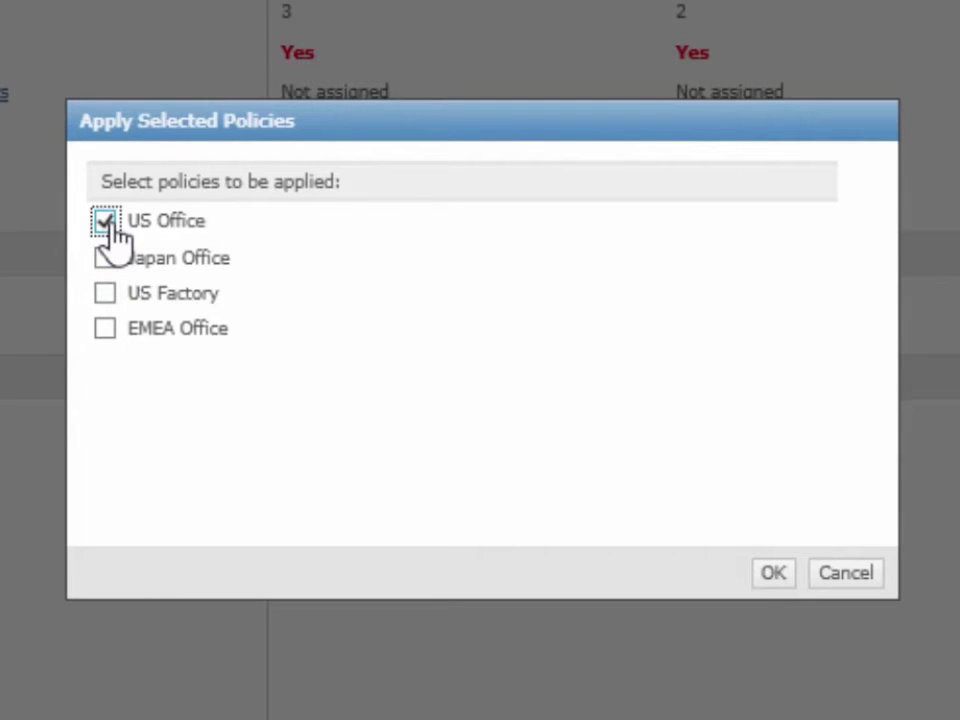
pyautogui.click(105, 258)
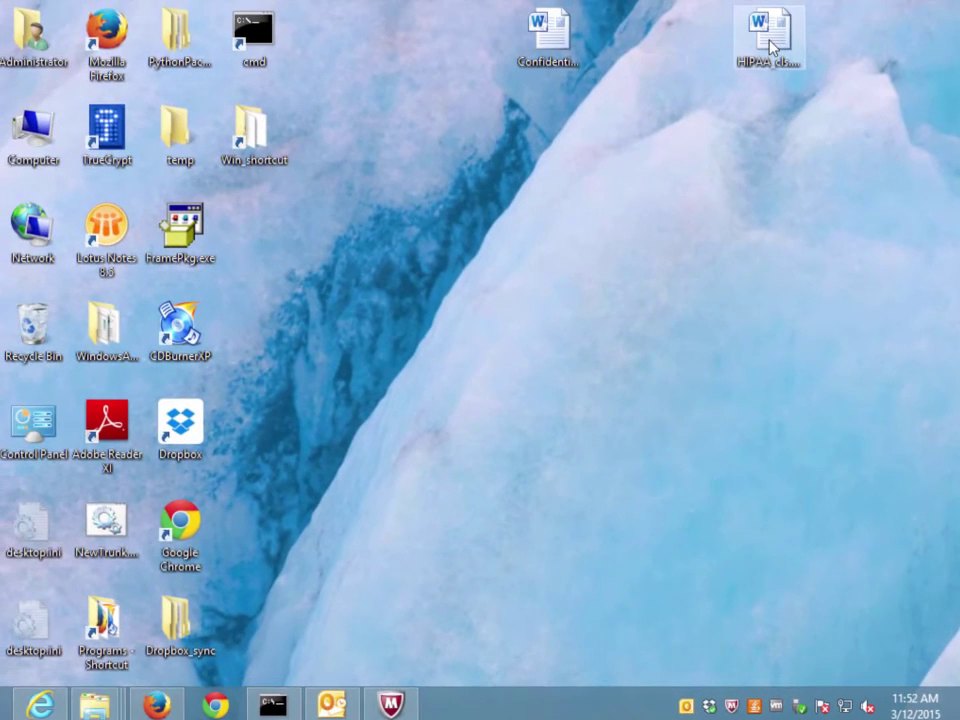
# Open the HIPAA .docx from the desktop in Word 2010.
pyautogui.doubleClick(770, 45)
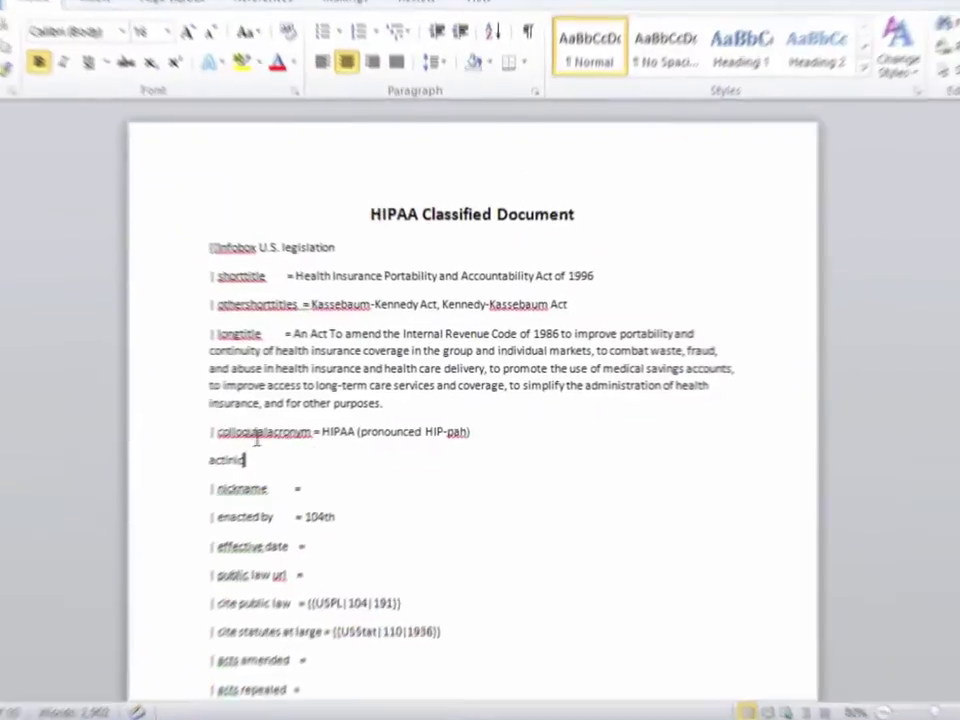
# Select the HIPAA text ending with 'actinic' and paste it into the new Gmail message body.
pyautogui.moveTo(195, 456); pyautogui.dragTo(140, 398)
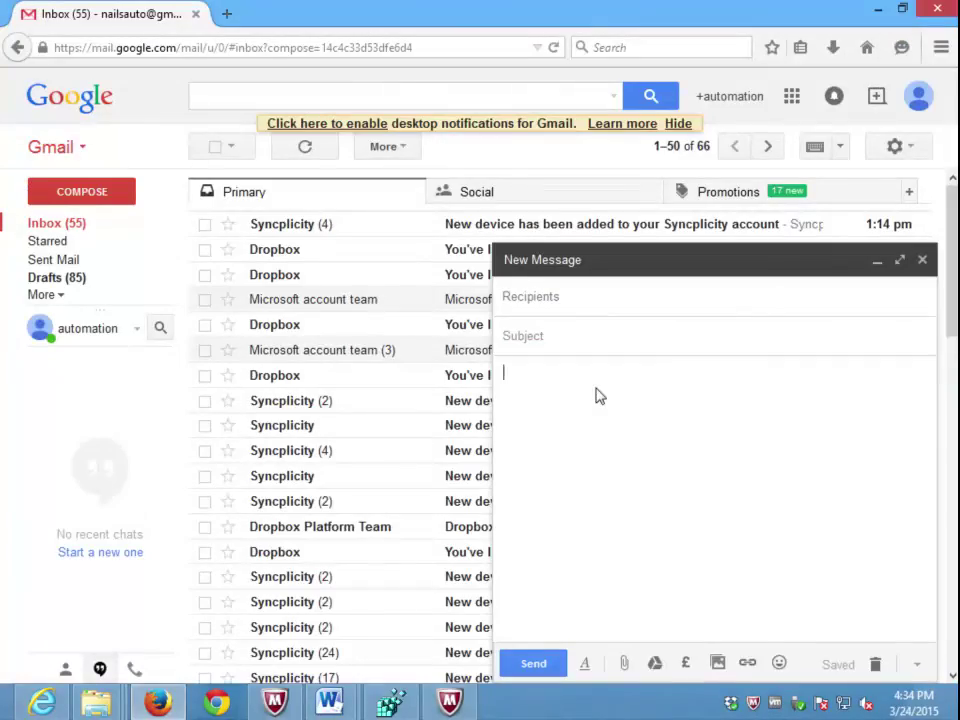
pyautogui.rightClick(598, 405)
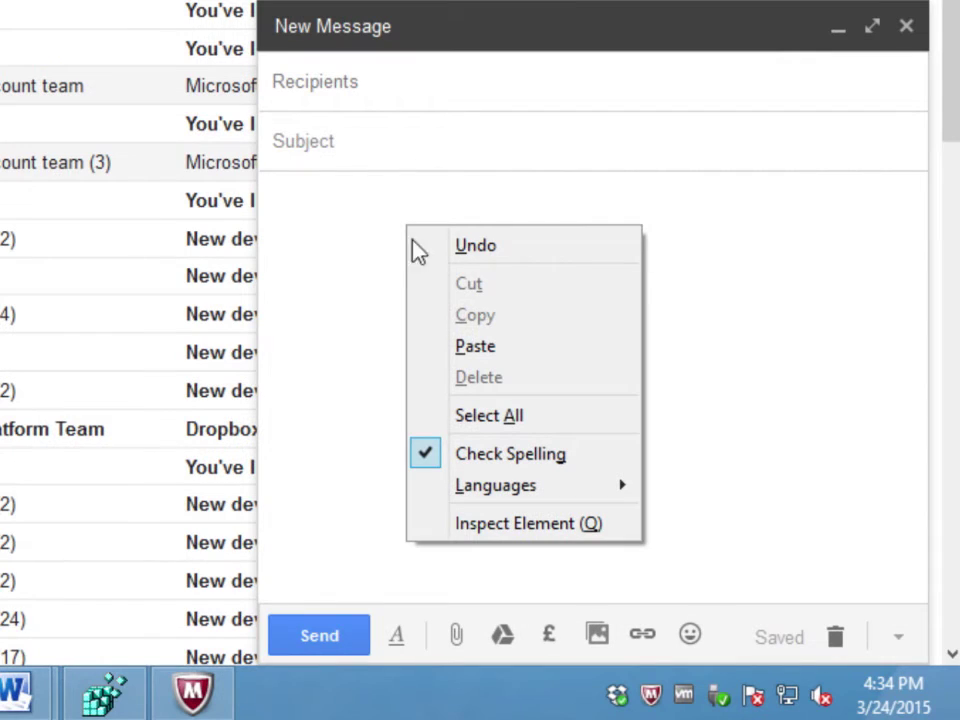
pyautogui.click(474, 347)
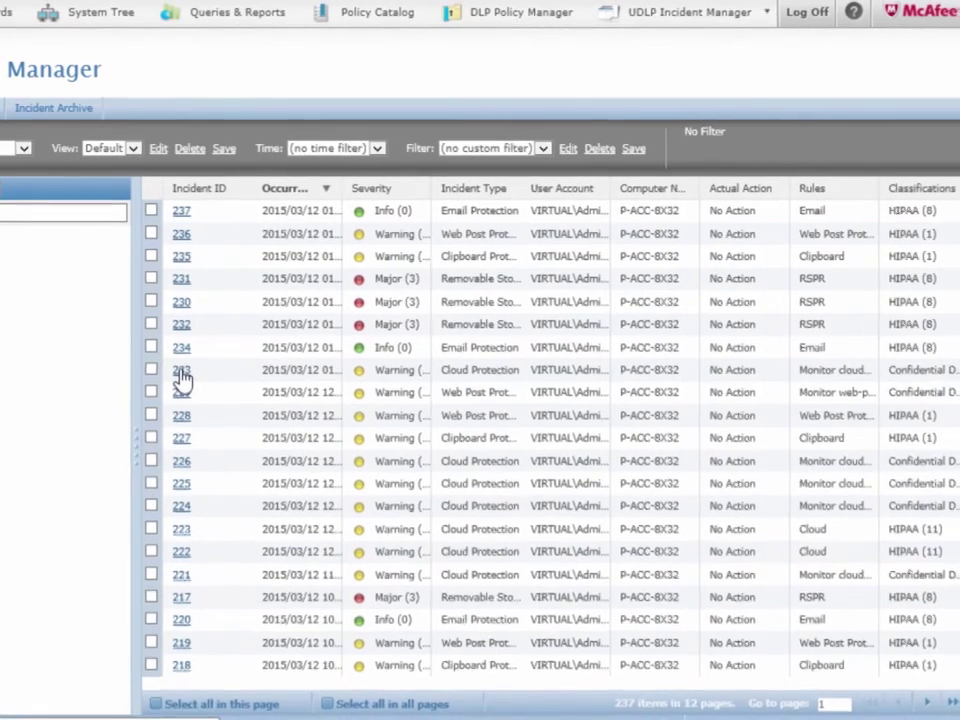
# Open incident 233 and show the 42 highlighted matches in confidential.docx.
pyautogui.click(182, 372)
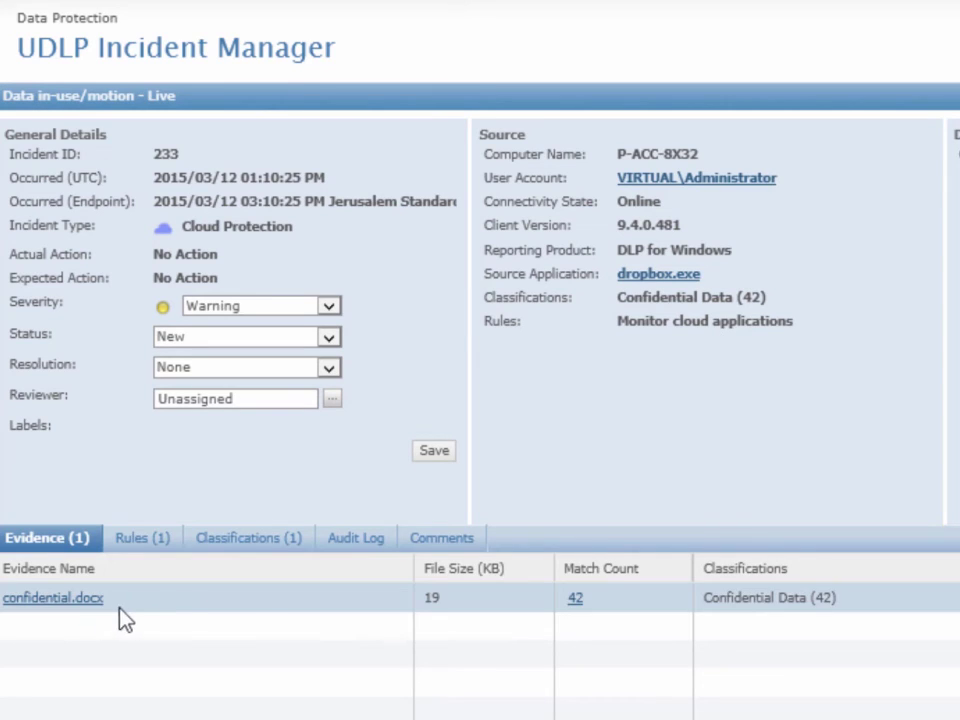
pyautogui.click(576, 598)
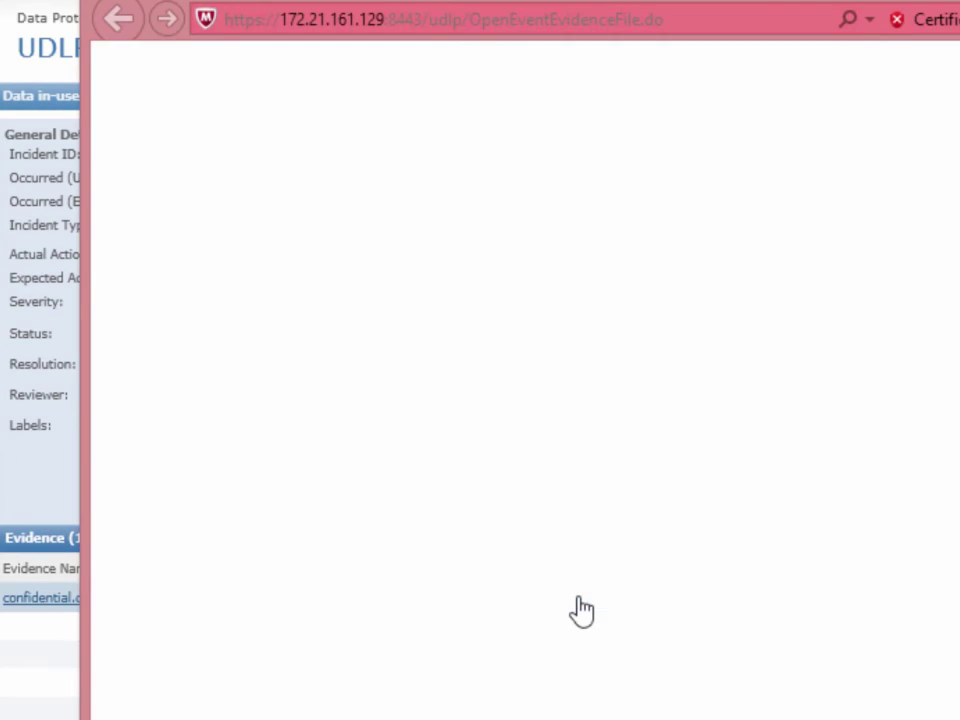